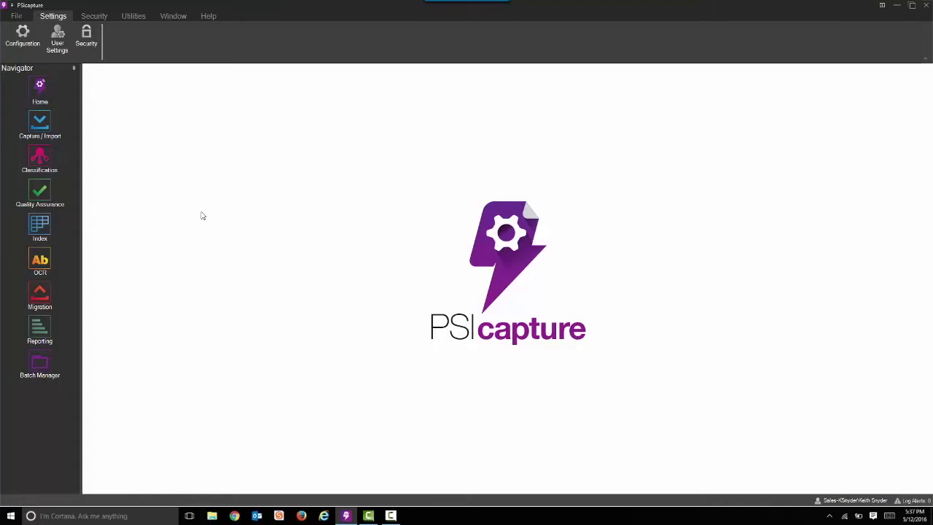
- Change the application theme to White in the user settings and save
{"action": "left_click", "coordinate": [58, 44]}
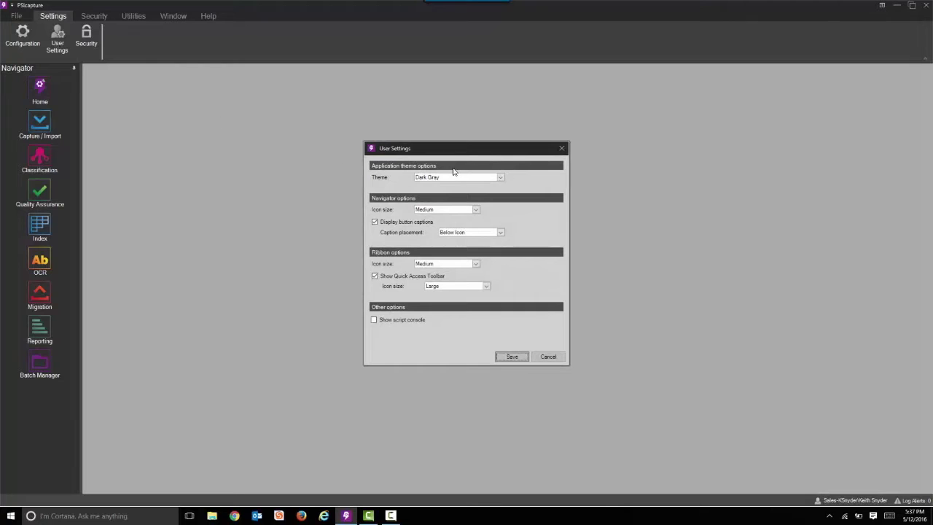
{"action": "left_click", "coordinate": [454, 179]}
{"action": "left_click", "coordinate": [449, 188]}
{"action": "left_click", "coordinate": [512, 356]}
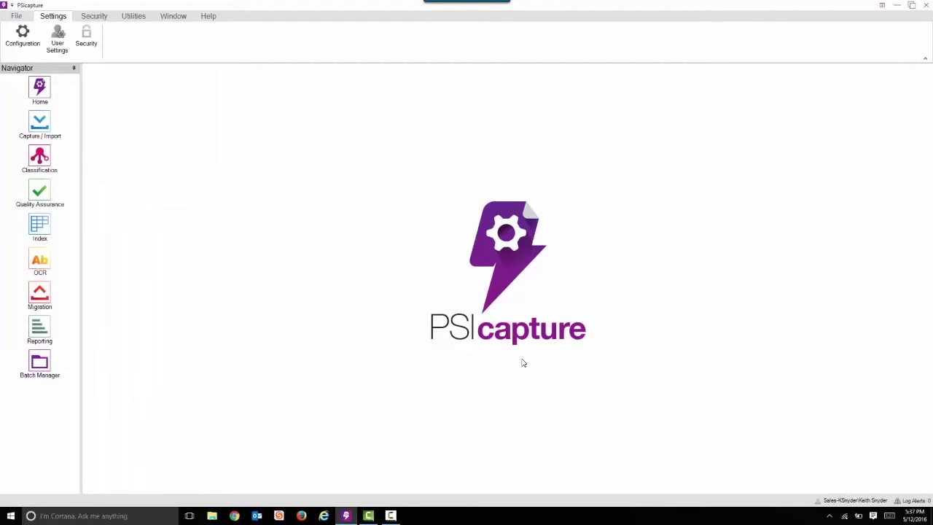
- Switch the application theme back to Dark Gray and save
{"action": "left_click", "coordinate": [70, 55]}
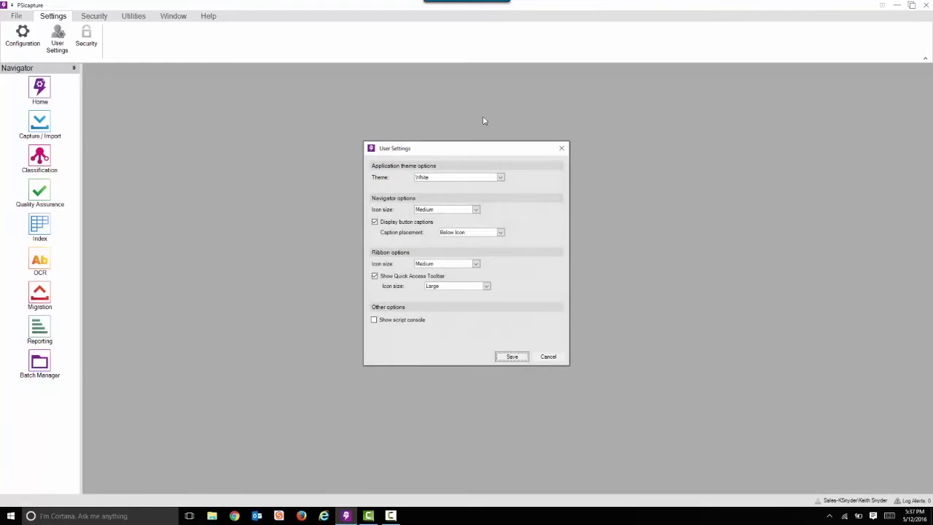
{"action": "left_click", "coordinate": [472, 178]}
{"action": "left_click", "coordinate": [468, 185]}
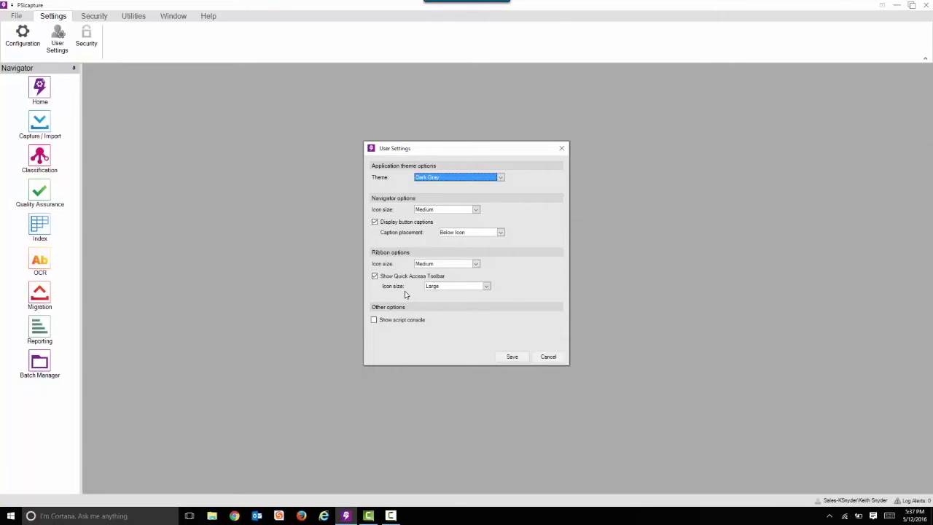
{"action": "left_click", "coordinate": [509, 356]}
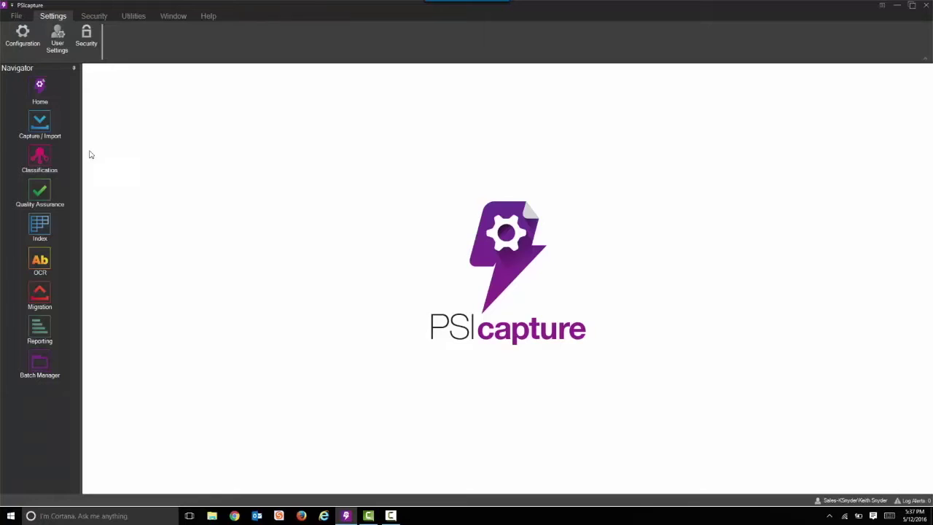
- Open Capture / Import with the [Demo] profile 101 - AP Header with Classification and ACE
{"action": "left_click", "coordinate": [42, 126]}
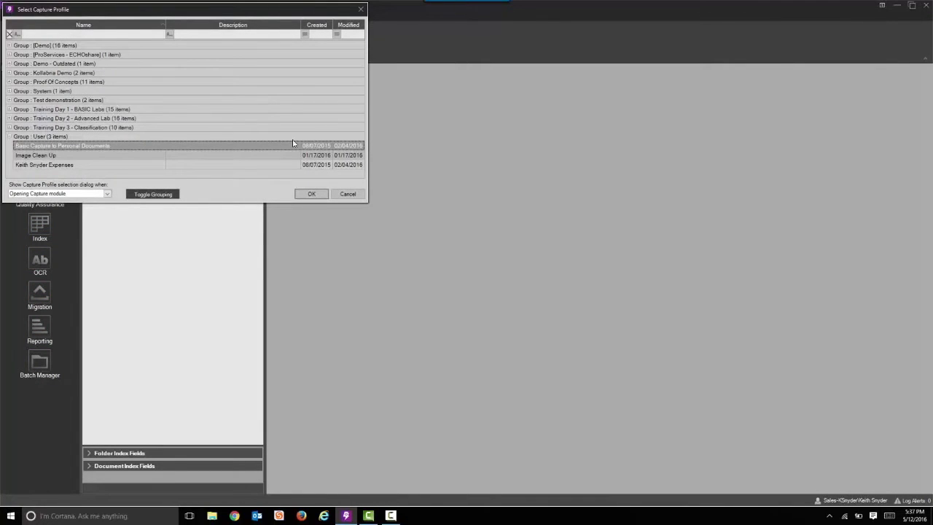
{"action": "left_click", "coordinate": [10, 45]}
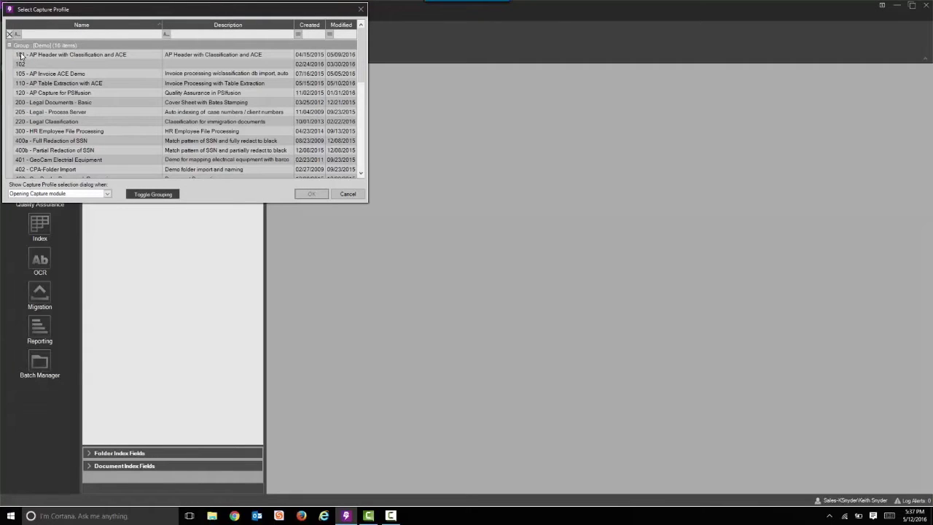
{"action": "left_click", "coordinate": [21, 55]}
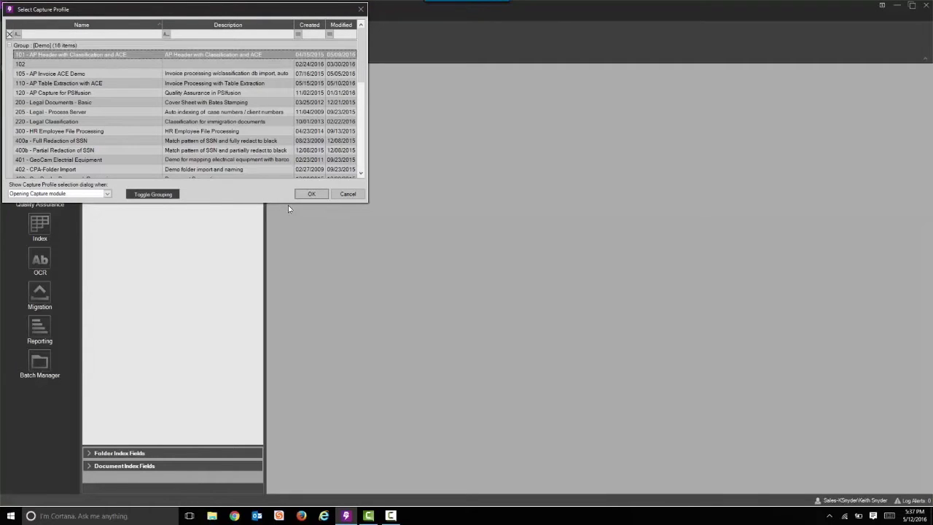
{"action": "left_click", "coordinate": [305, 197]}
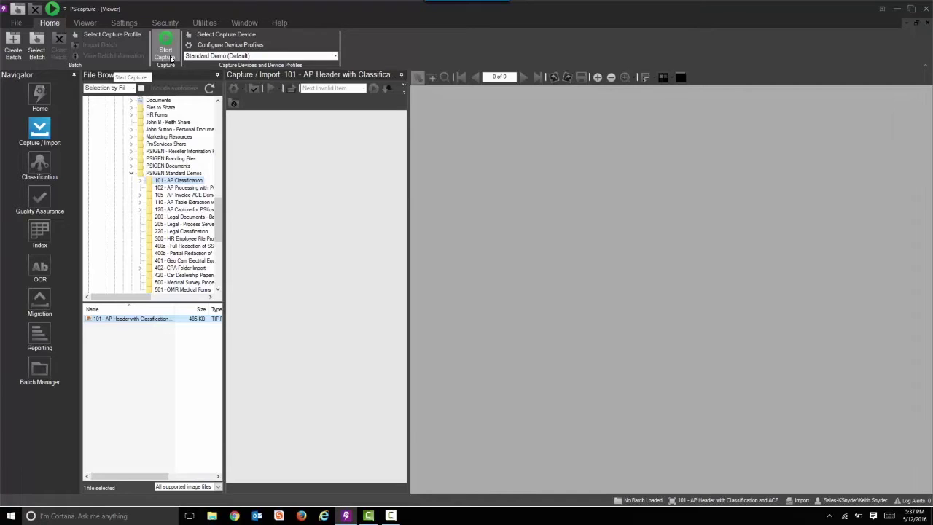
- Capture a new batch of 11 invoices under the default name, then bring up Close Batch
{"action": "left_click", "coordinate": [170, 59]}
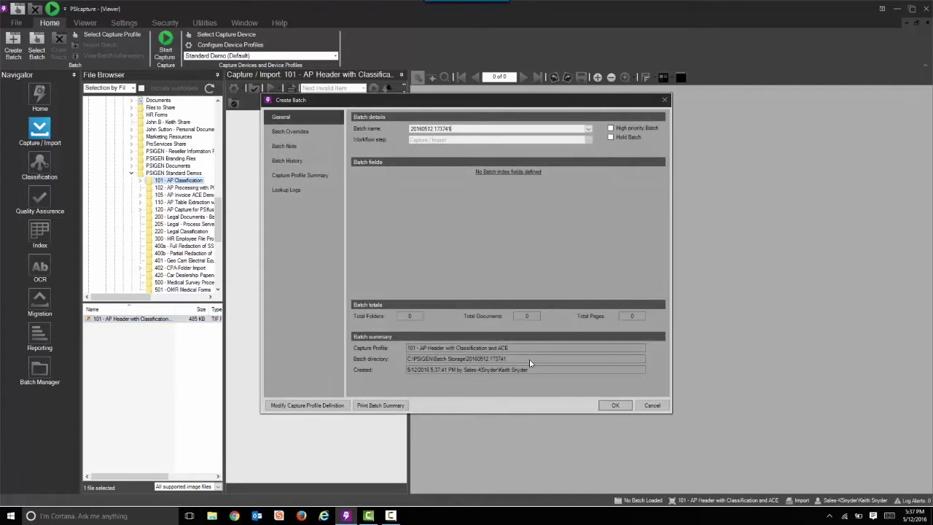
{"action": "left_click", "coordinate": [621, 406]}
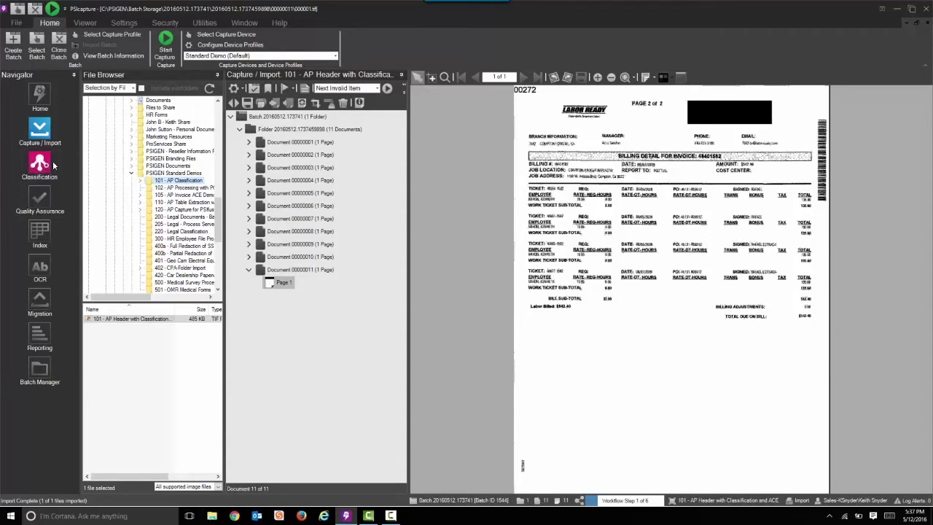
{"action": "left_click", "coordinate": [36, 9]}
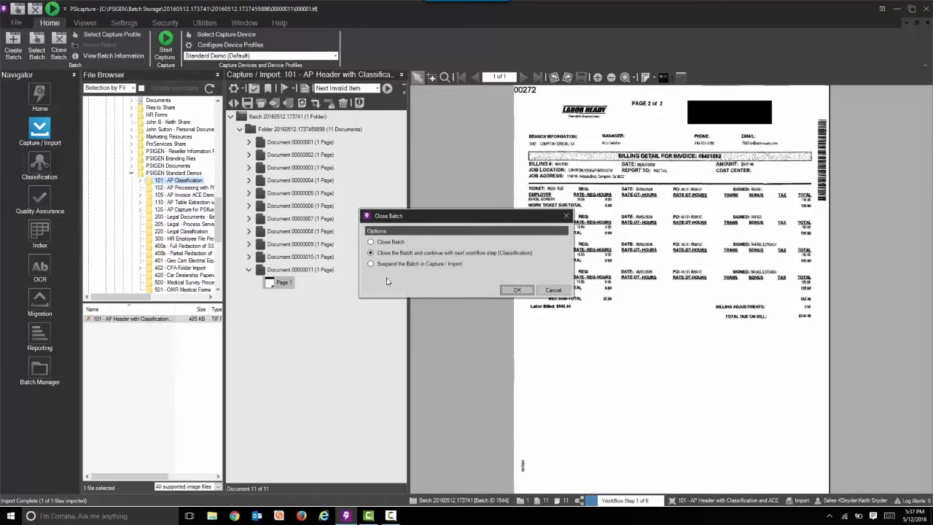
- Send the batch on to Classification and view its workflow steps once it reaches Index
{"action": "left_click", "coordinate": [513, 289]}
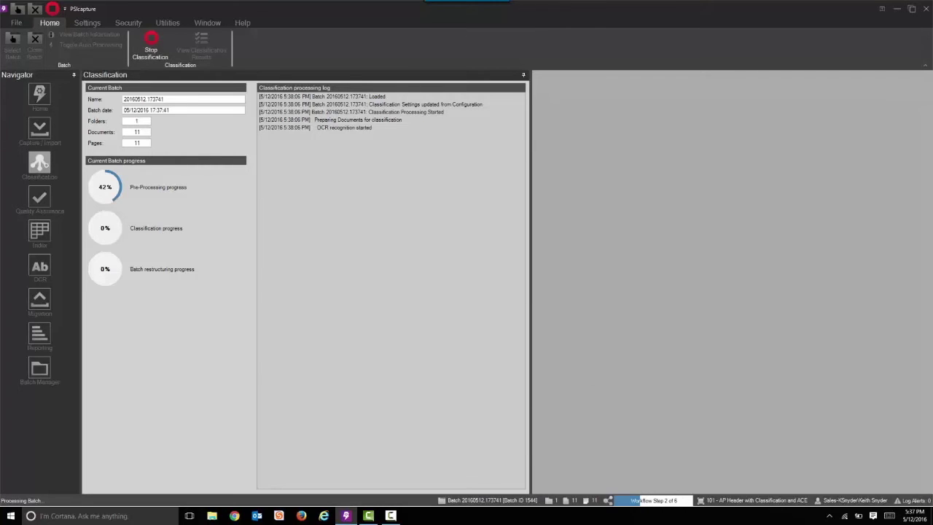
{"action": "left_click", "coordinate": [642, 502]}
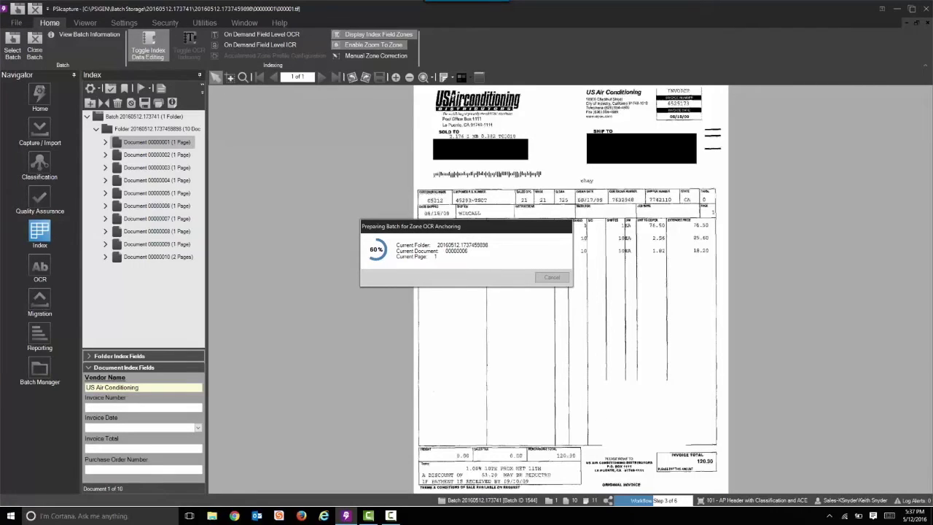
- Use the status-bar workflow steps list to bring the batch into Quality Assurance
{"action": "left_click", "coordinate": [676, 501]}
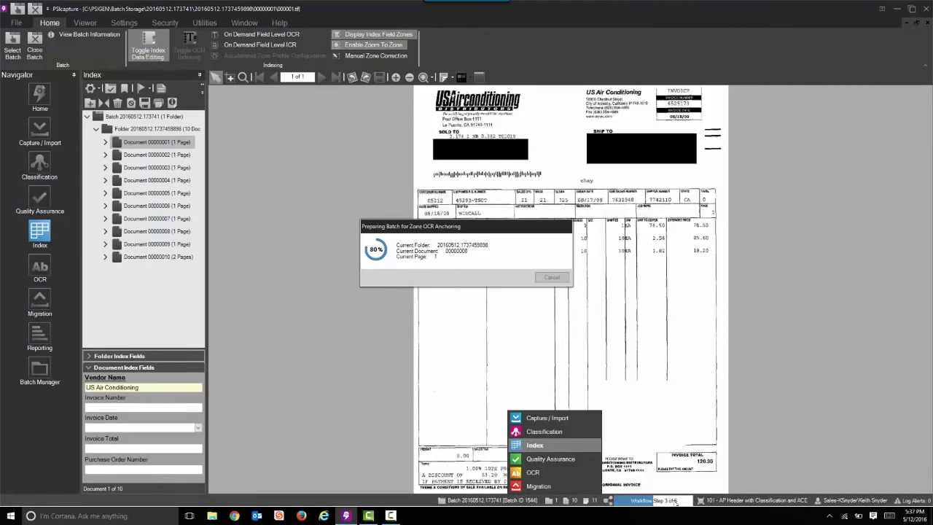
{"action": "left_click", "coordinate": [779, 328]}
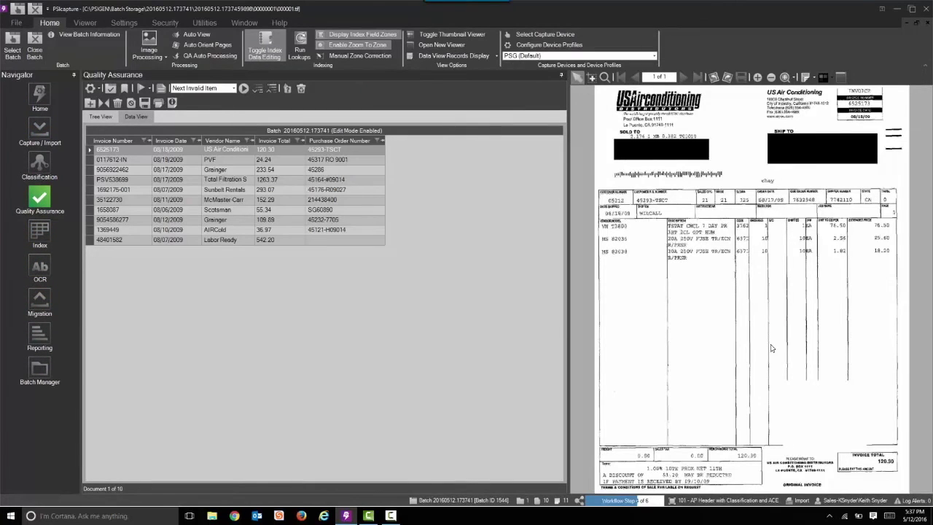
{"action": "left_click", "coordinate": [629, 503]}
{"action": "left_click", "coordinate": [629, 502]}
{"action": "left_click", "coordinate": [628, 502]}
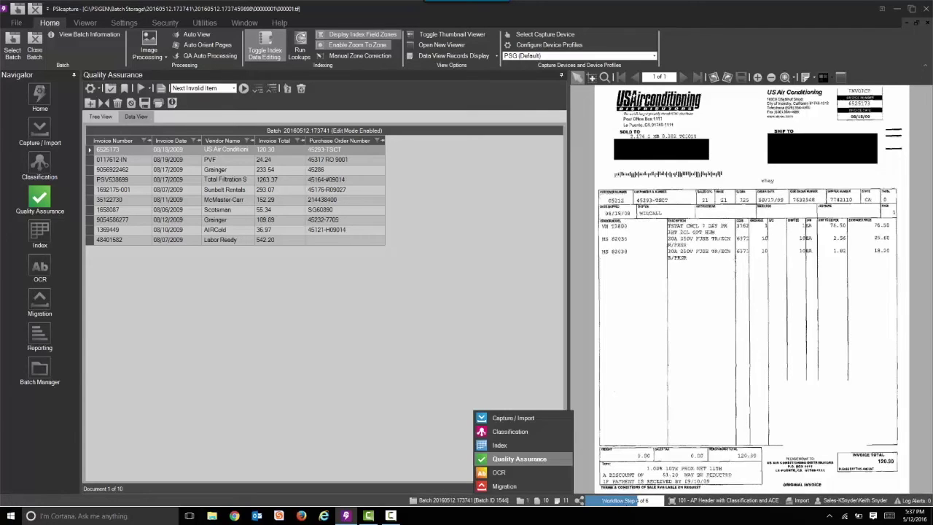
{"action": "left_click", "coordinate": [604, 501]}
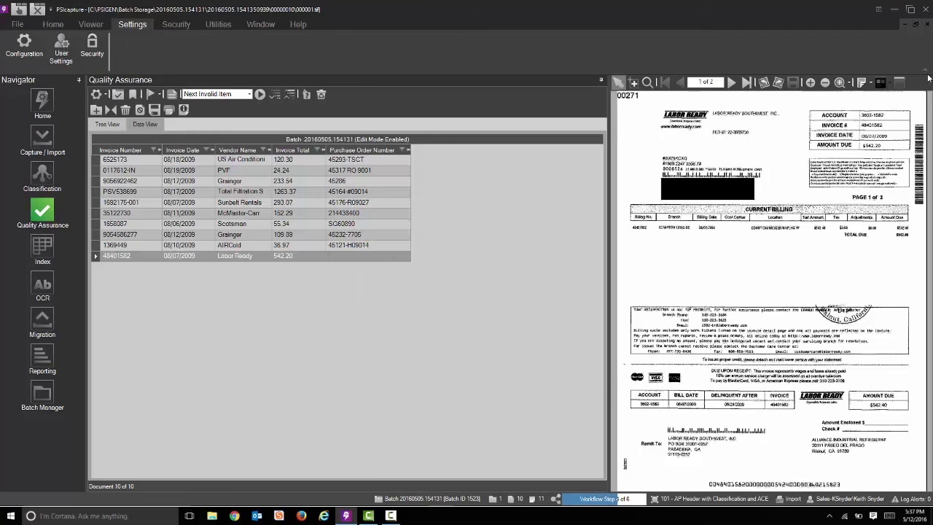
- Minimize the ribbon, set the Navigator to auto-hide, then restore the full ribbon
{"action": "left_click", "coordinate": [926, 71]}
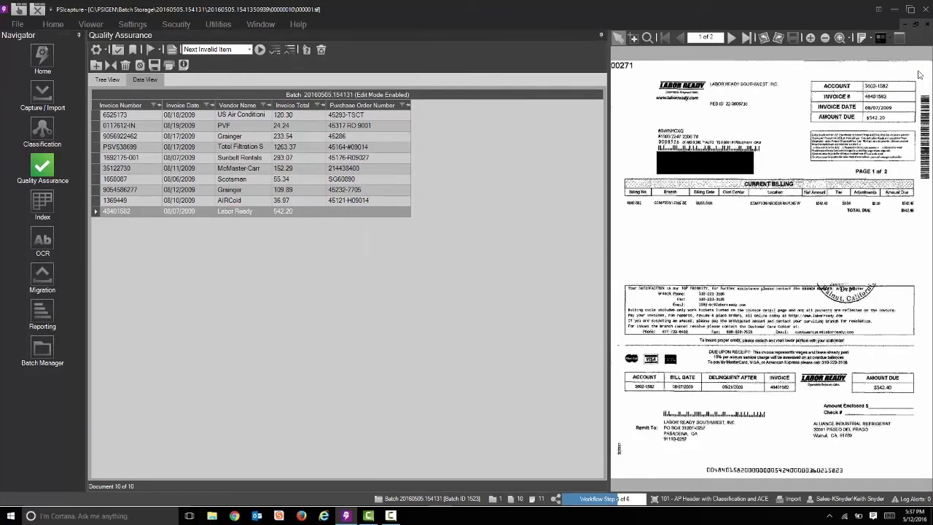
{"action": "left_click", "coordinate": [78, 37]}
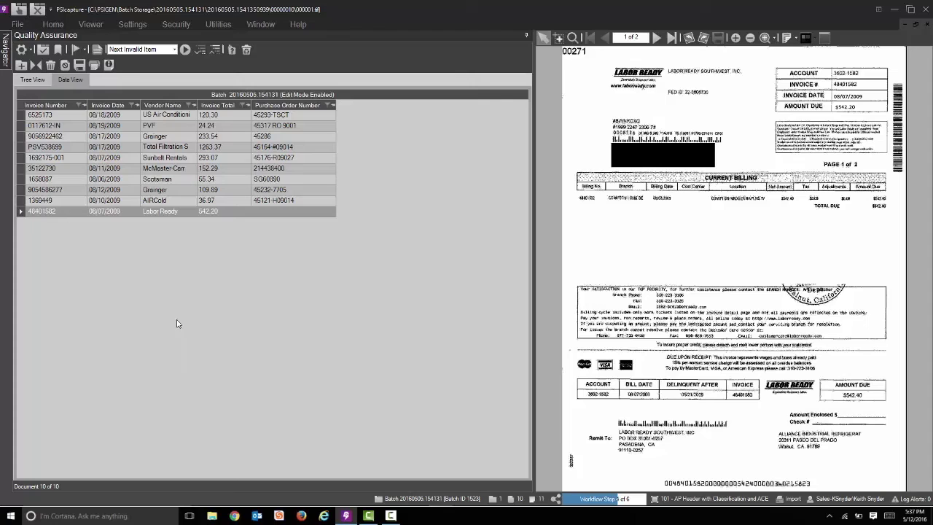
{"action": "mouse_move", "coordinate": [7, 62]}
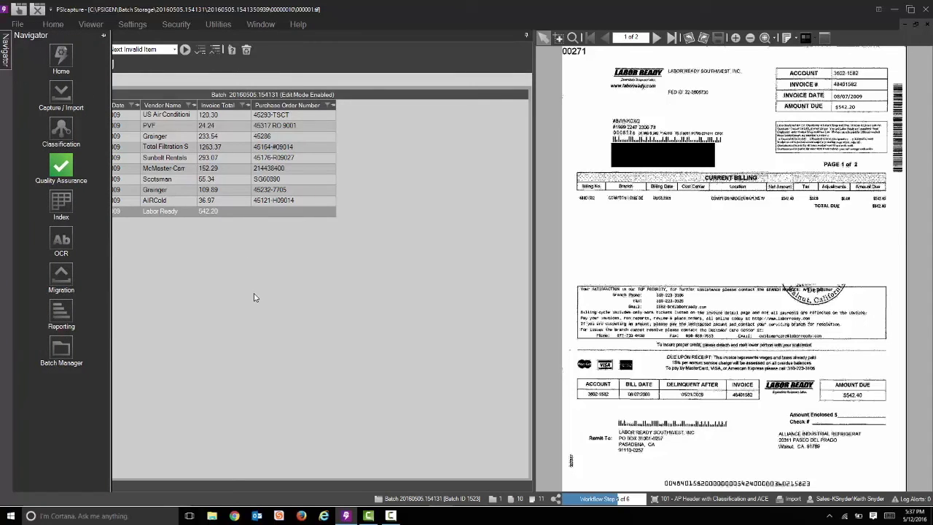
{"action": "left_click", "coordinate": [51, 9]}
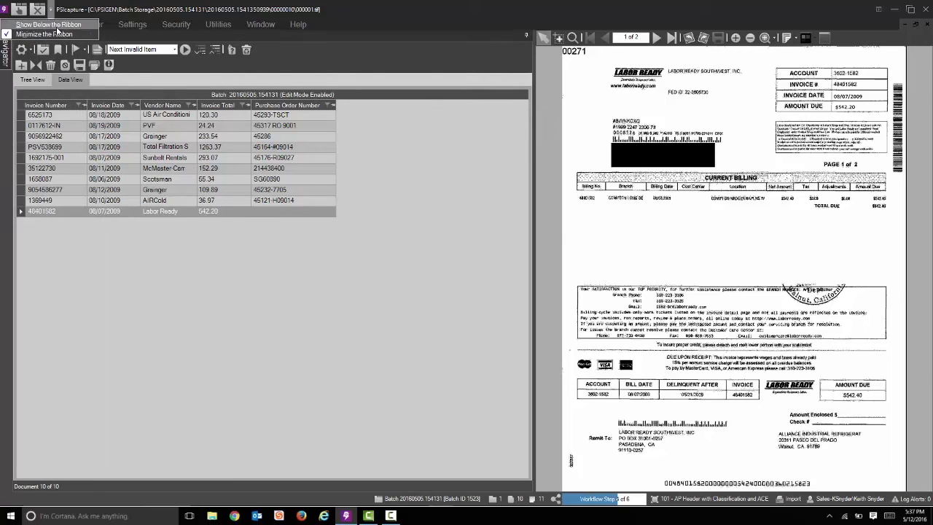
{"action": "left_click", "coordinate": [57, 34]}
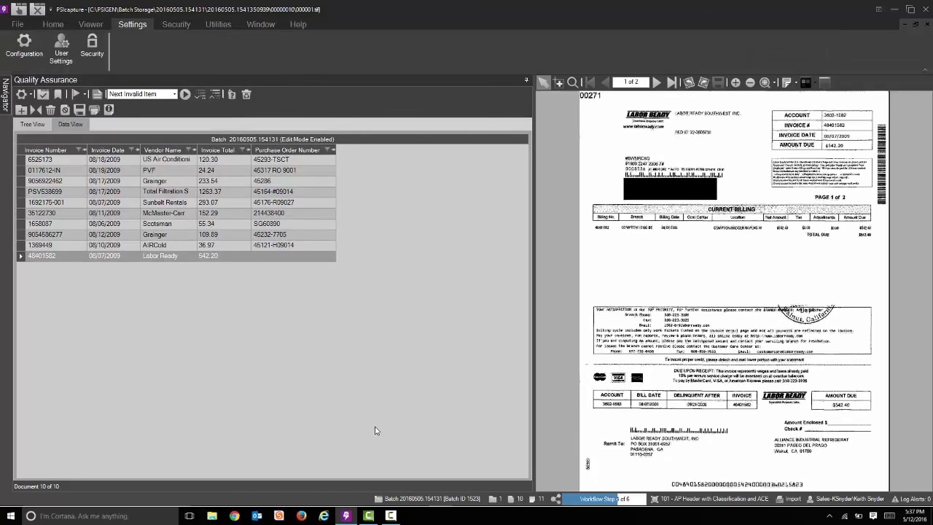
- Close batch 20160505.154131 from Quality Assurance via the Navigator's Home entry
{"action": "left_click", "coordinate": [5, 102]}
{"action": "left_click", "coordinate": [62, 113]}
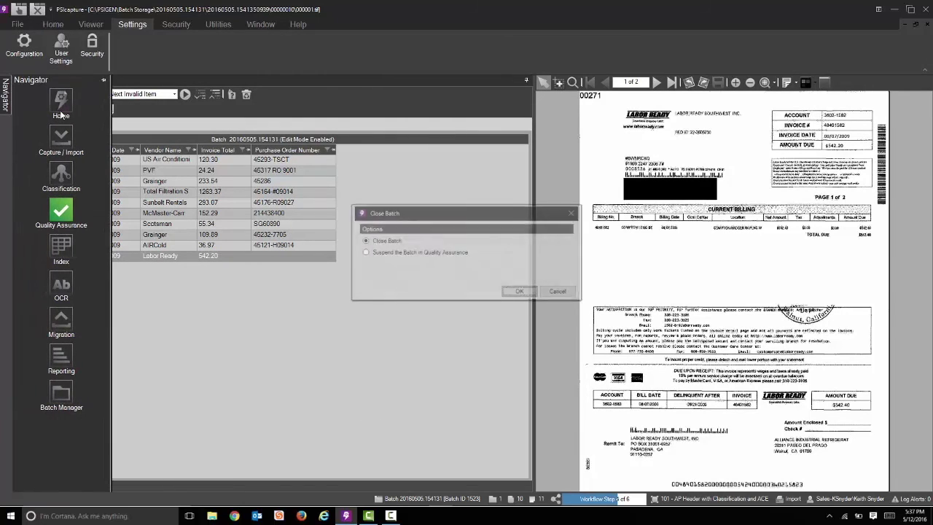
{"action": "left_click", "coordinate": [516, 293]}
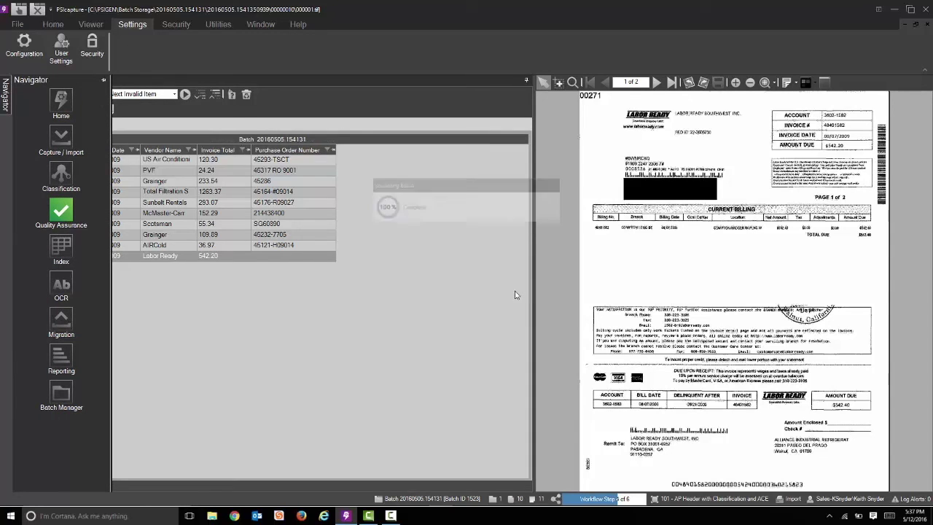